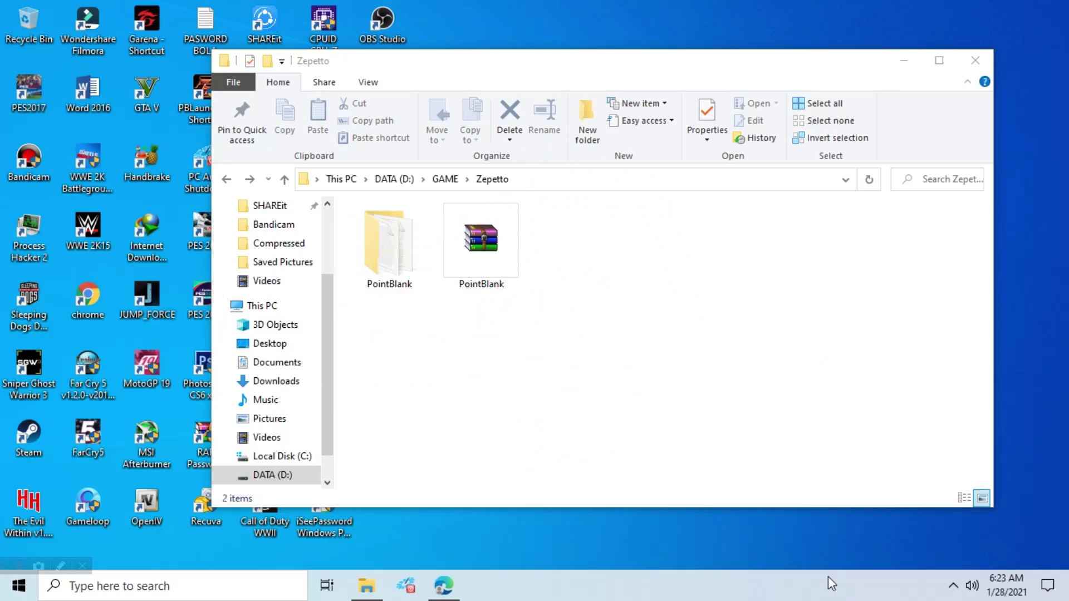
- Check the size of the PointBlank folder in its properties
left_click(392, 283)
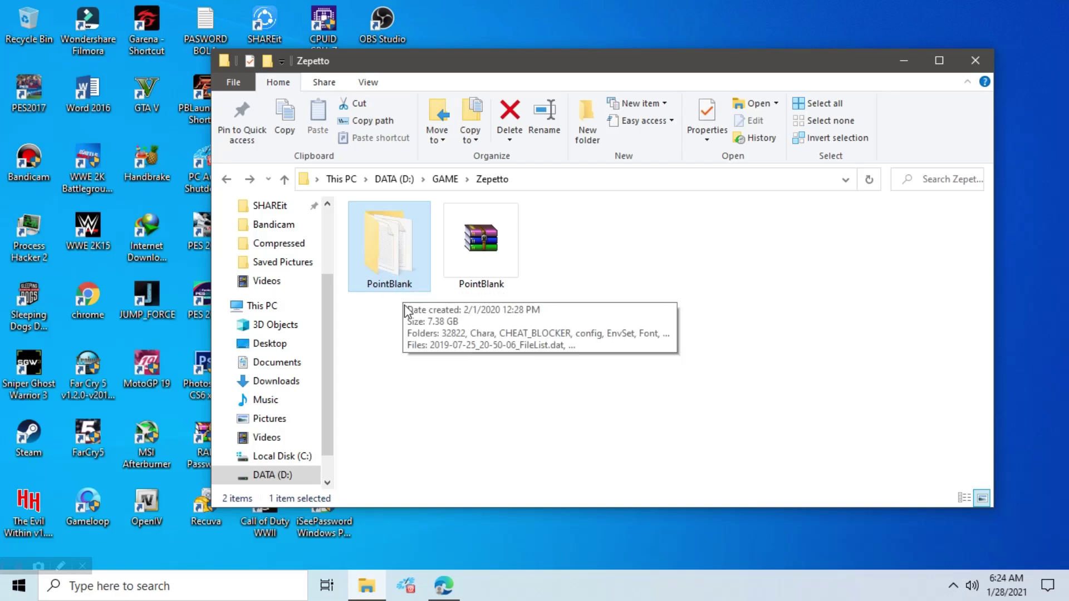
right_click(398, 267)
left_click(471, 557)
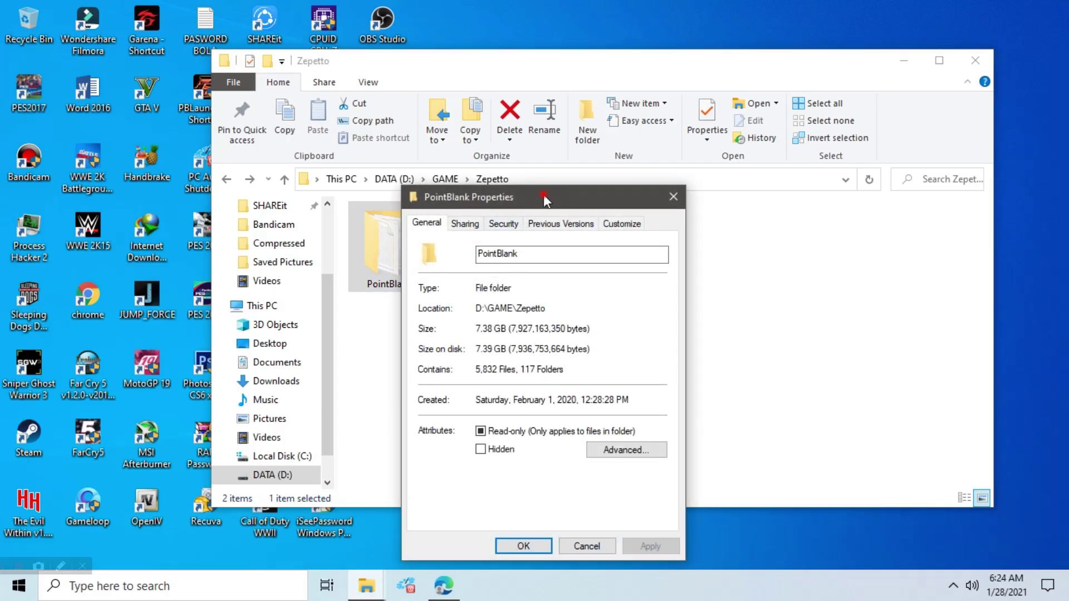
left_click_drag(544, 194, 358, 189)
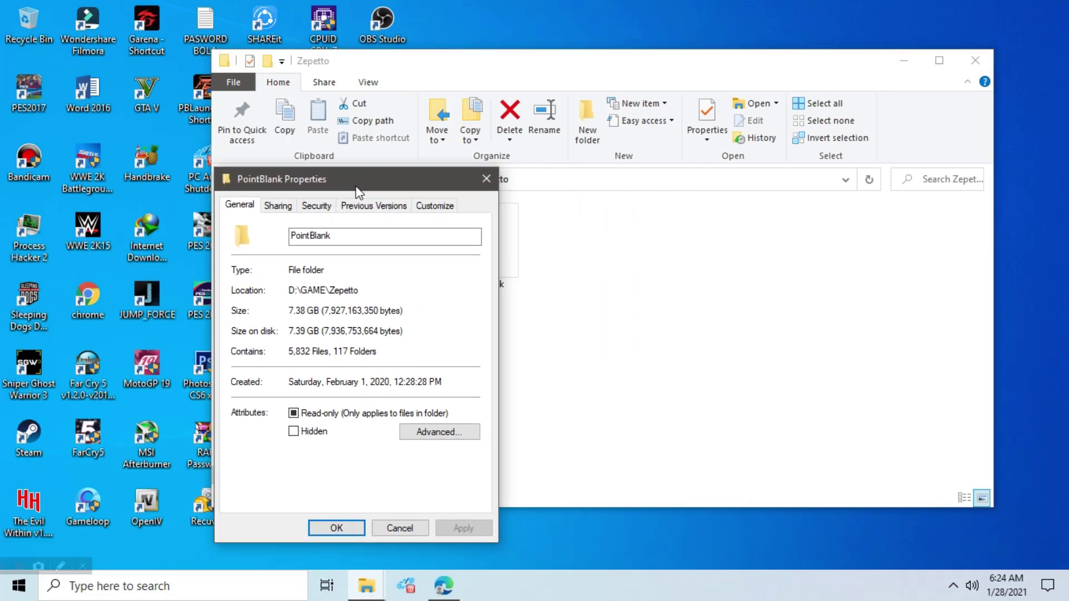
left_click(486, 179)
- Delete the existing PointBlank WinRAR archive from the Zepetto folder
left_click(490, 259)
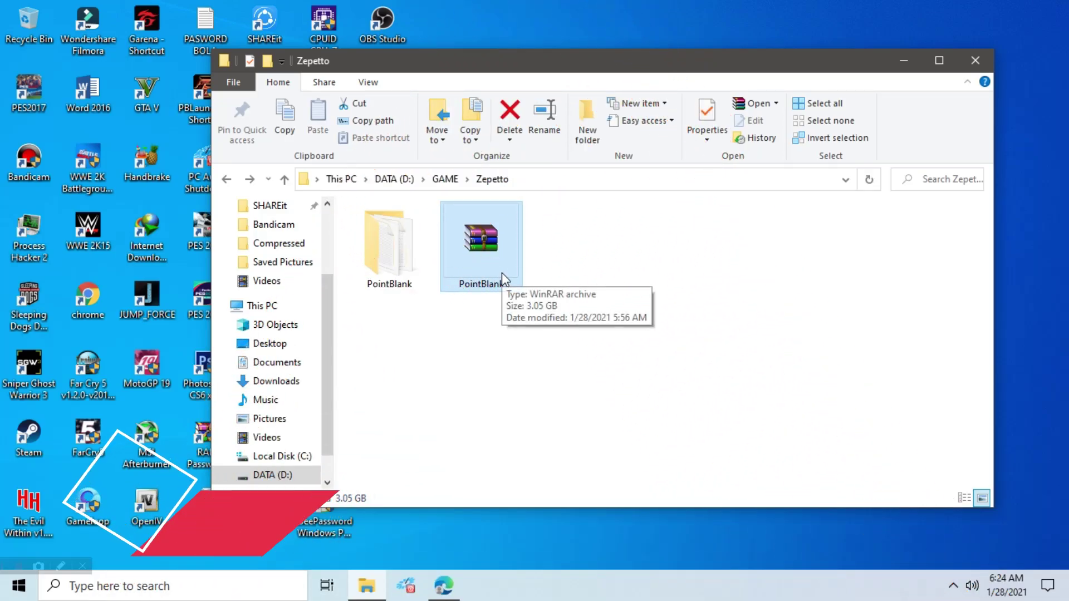
left_click_drag(550, 59, 593, 59)
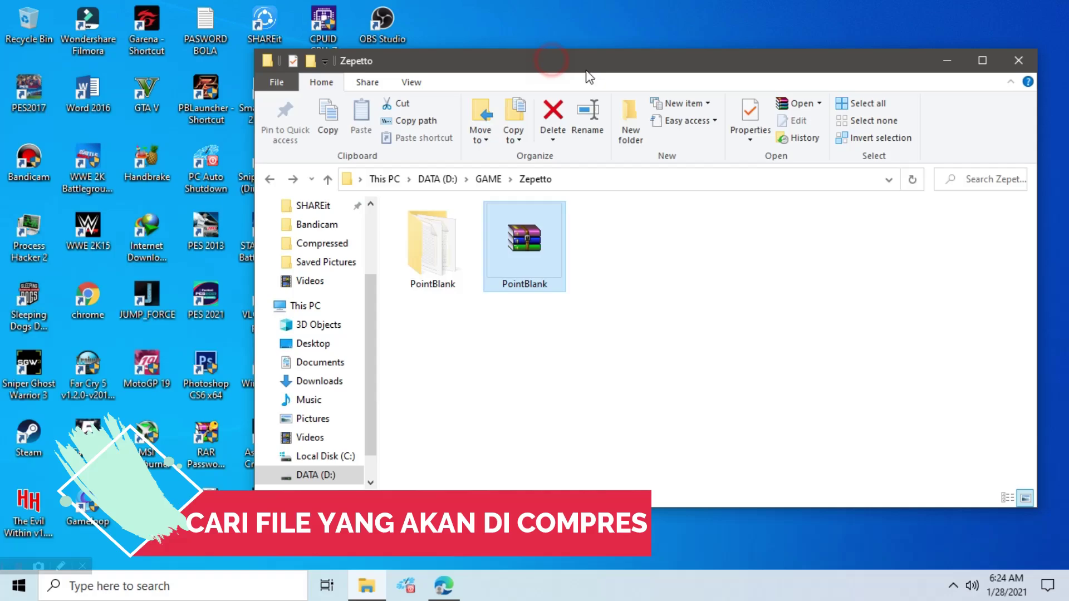
left_click_drag(664, 65, 631, 83)
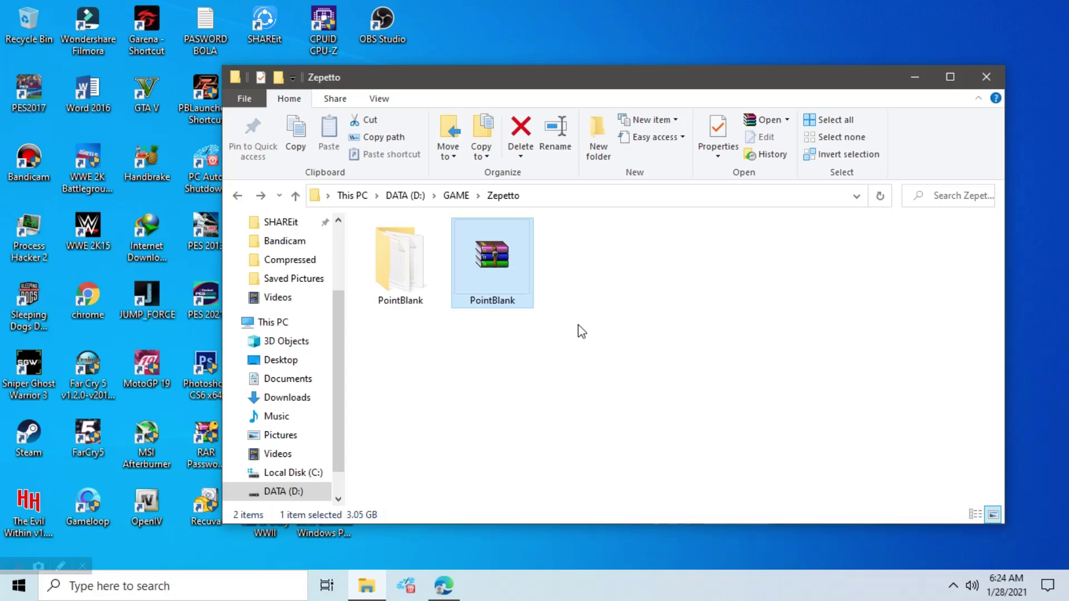
left_click(409, 277)
left_click(508, 269)
right_click(515, 258)
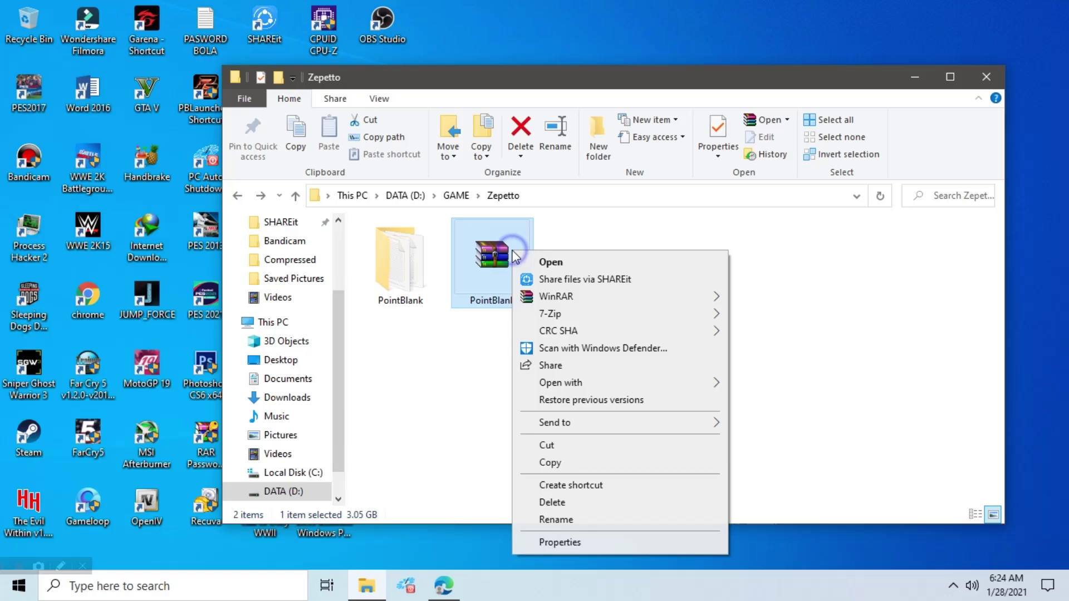
left_click(568, 502)
- Start adding the PointBlank folder to a new WinRAR archive with custom archive parameters
left_click(396, 270)
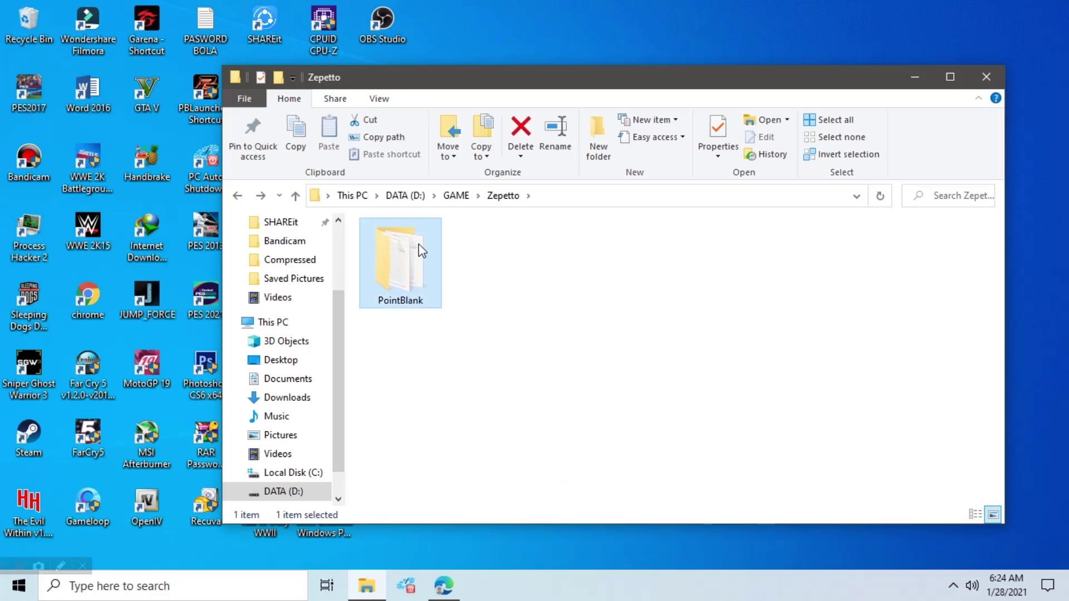
mouse_move(578, 90)
left_mouse_down()
mouse_move(513, 95)
mouse_move(576, 88)
left_mouse_up()
right_click(402, 247)
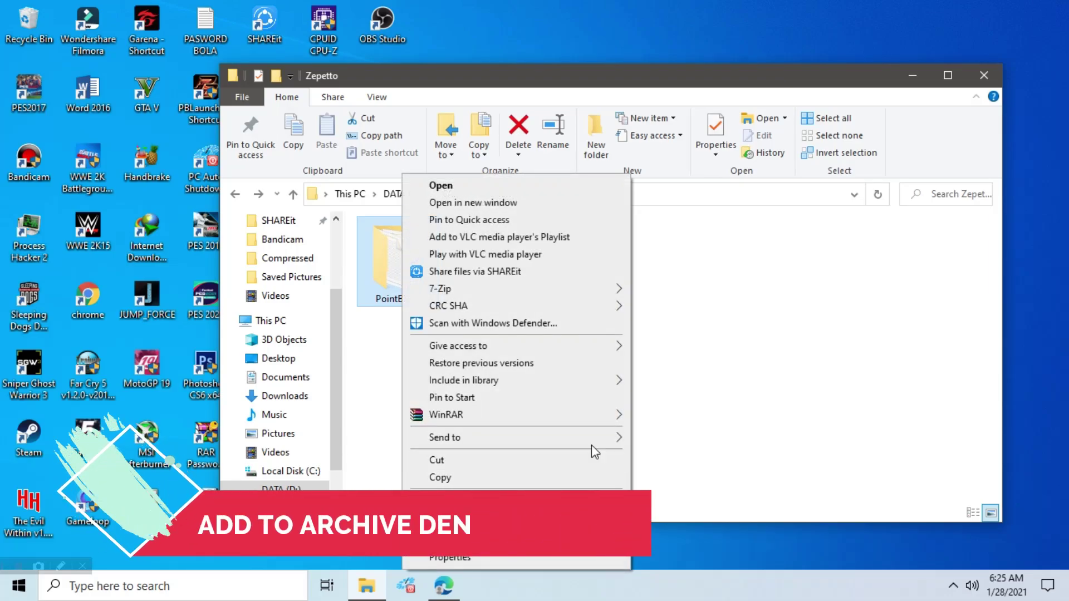
mouse_move(607, 426)
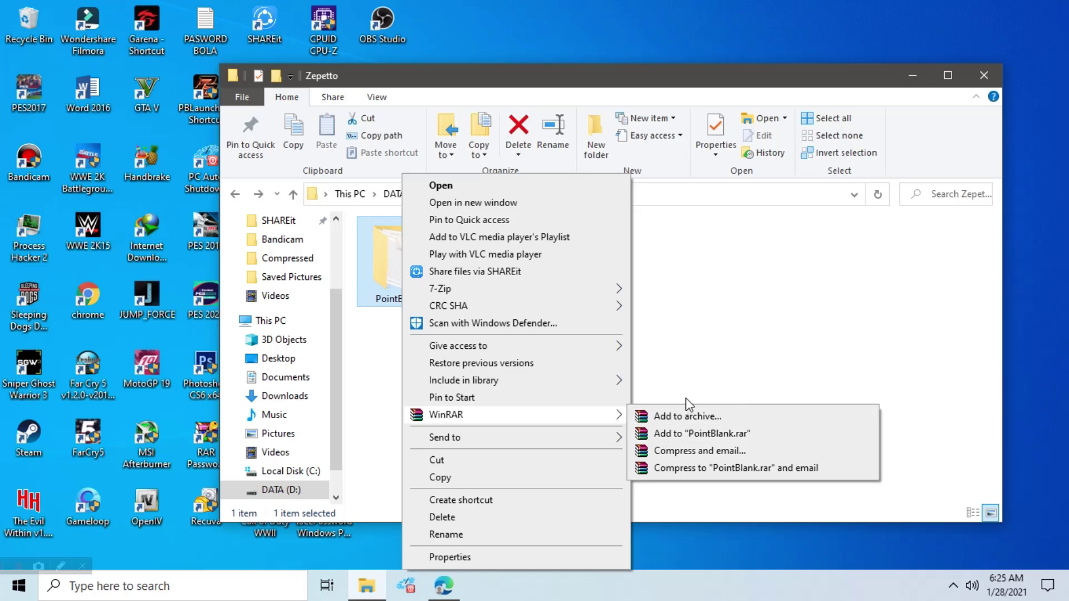
left_click(703, 416)
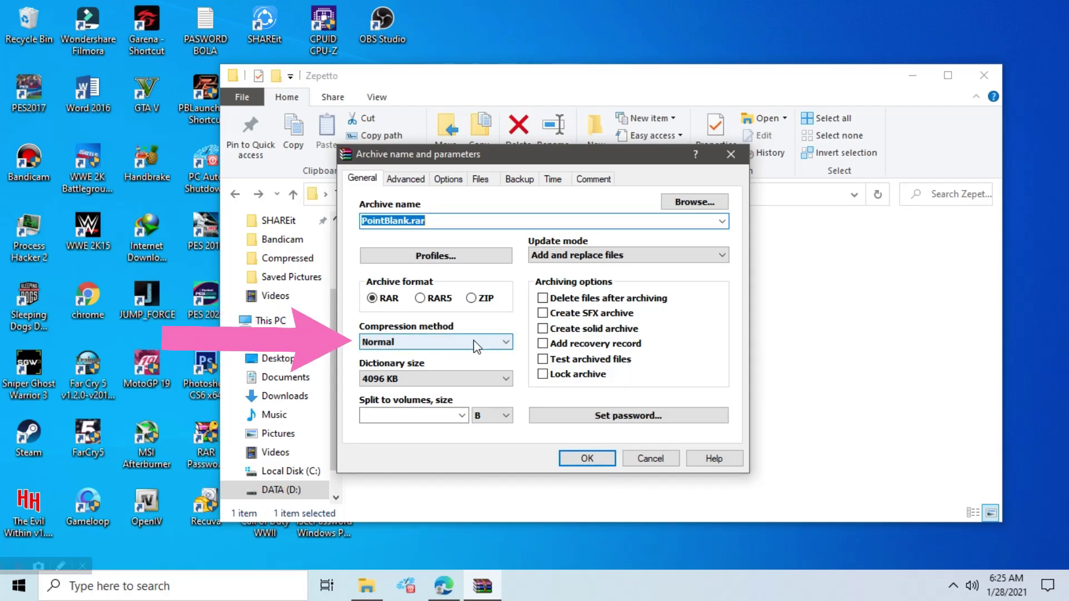
- Set the compression method to Best and the volume split size to Autodetect, and create the PointBlank.rar archive
left_click(384, 342)
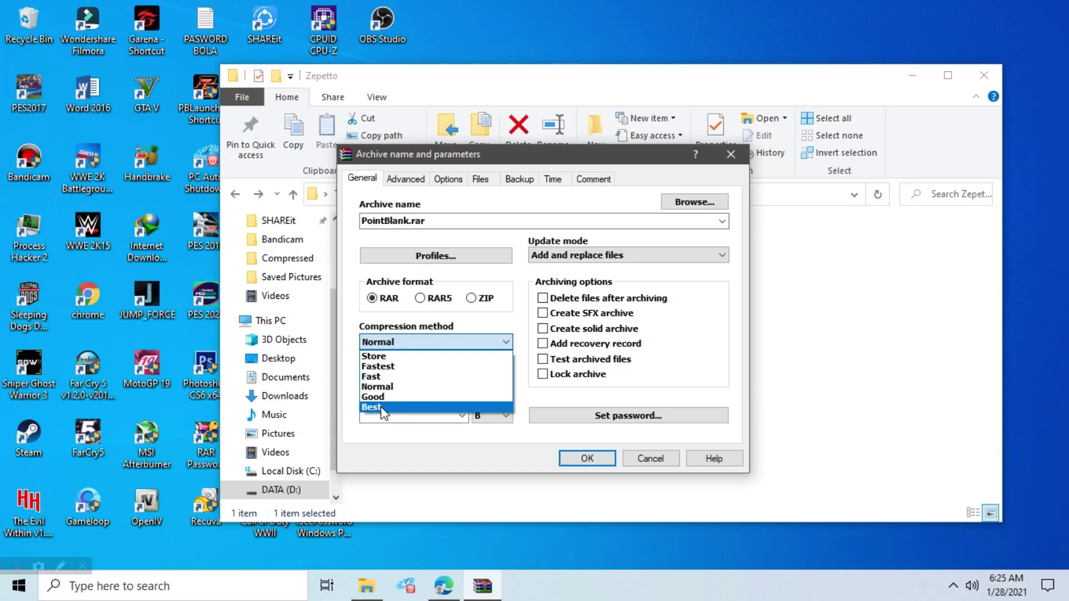
left_click(372, 407)
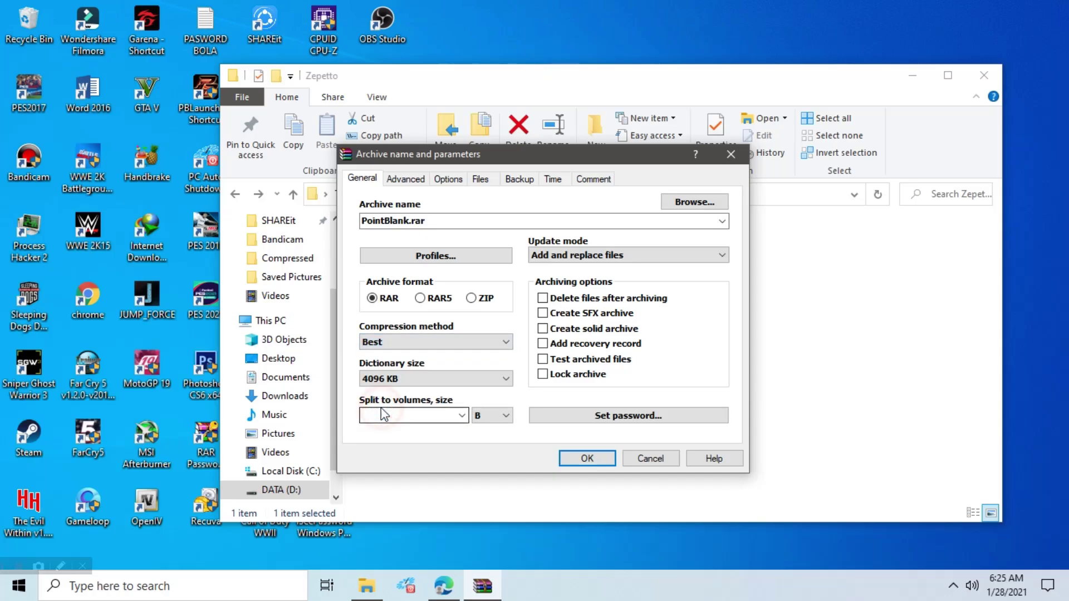
left_click(441, 415)
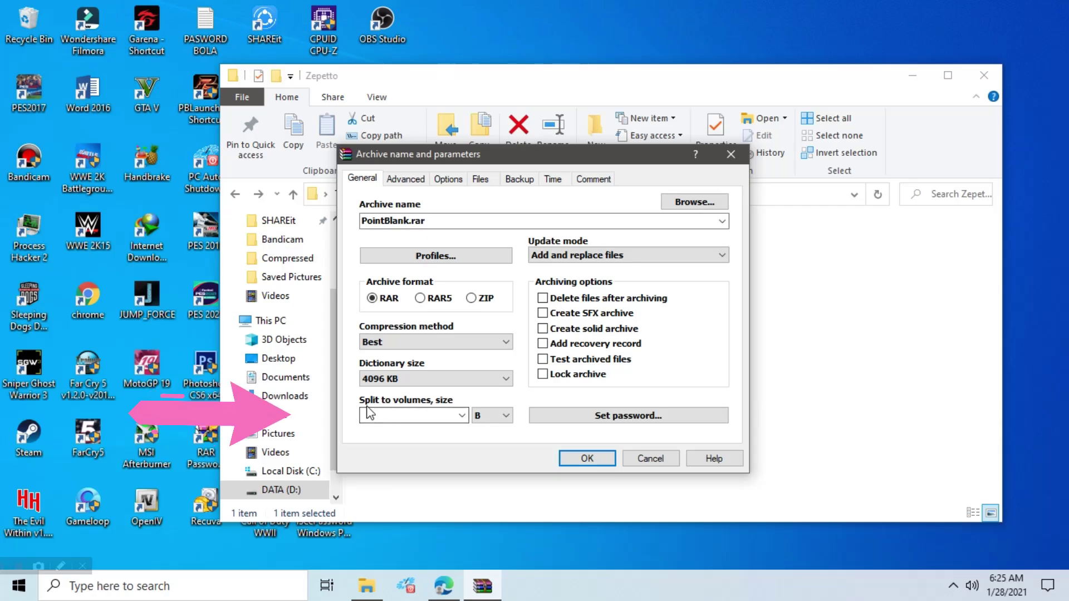
left_click(462, 416)
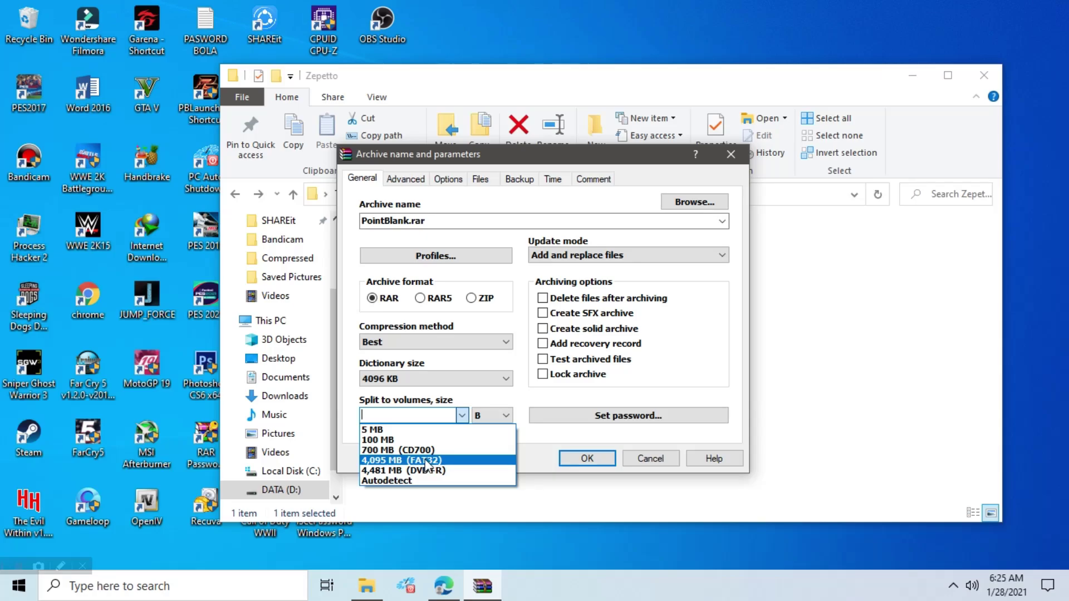
left_click(397, 481)
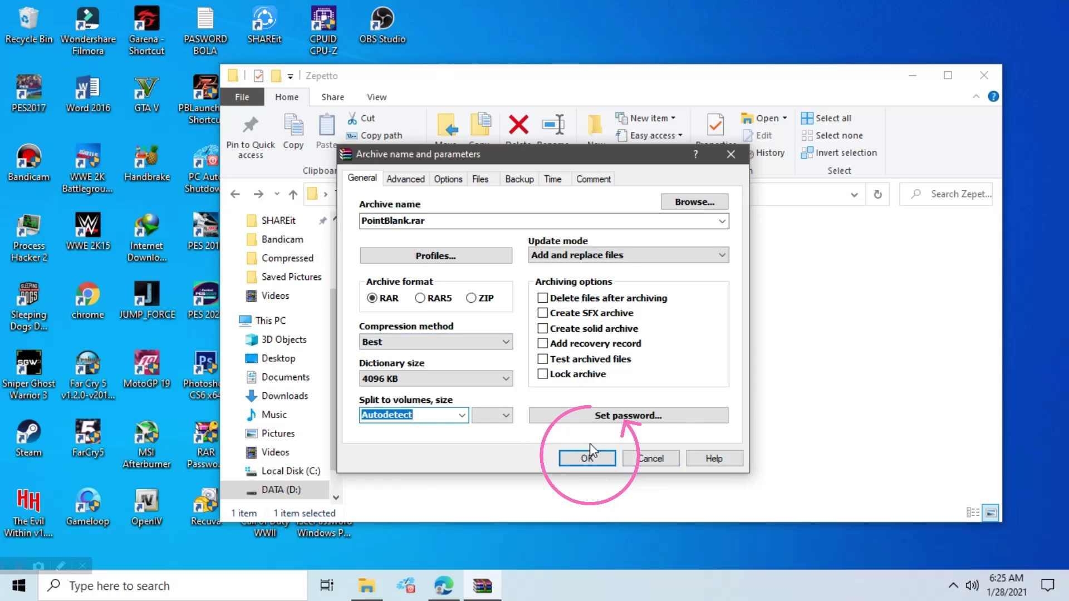
left_click(589, 460)
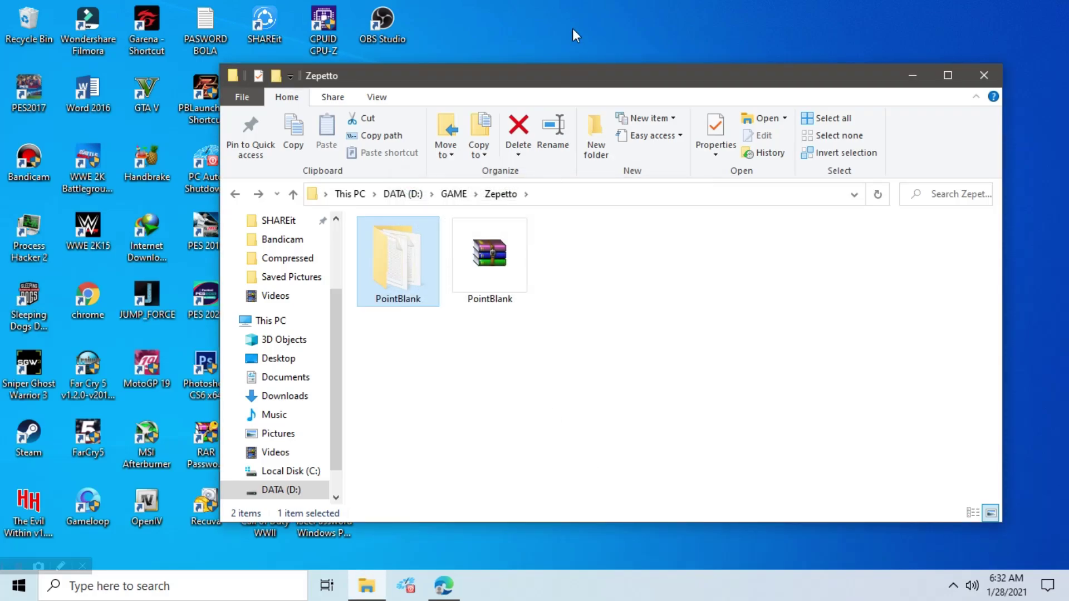
- Check the file size of the new PointBlank archive in its properties
left_click_drag(560, 84, 575, 81)
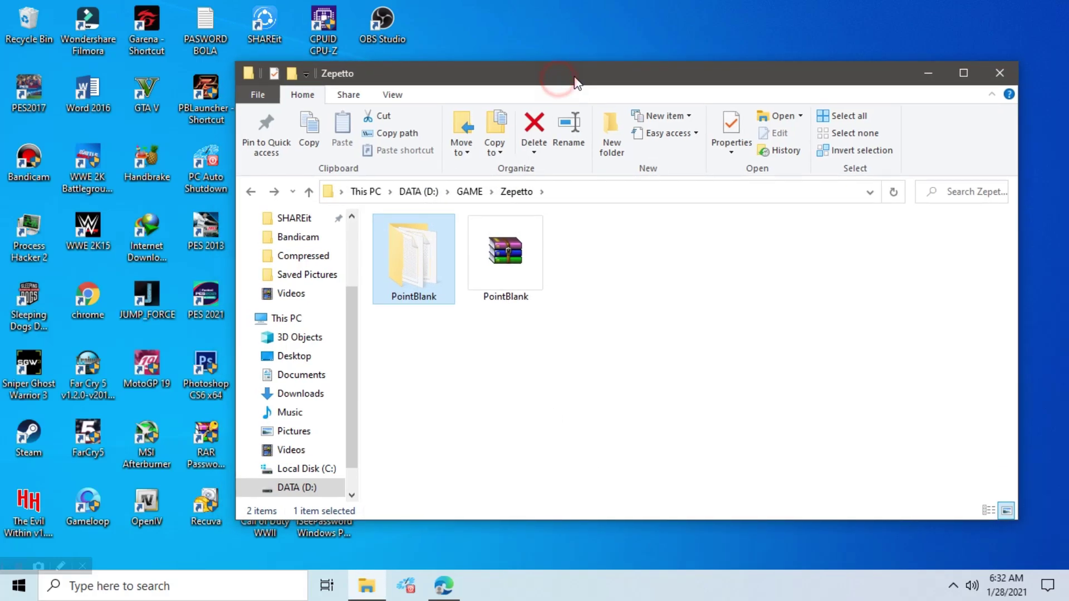
left_click(499, 265)
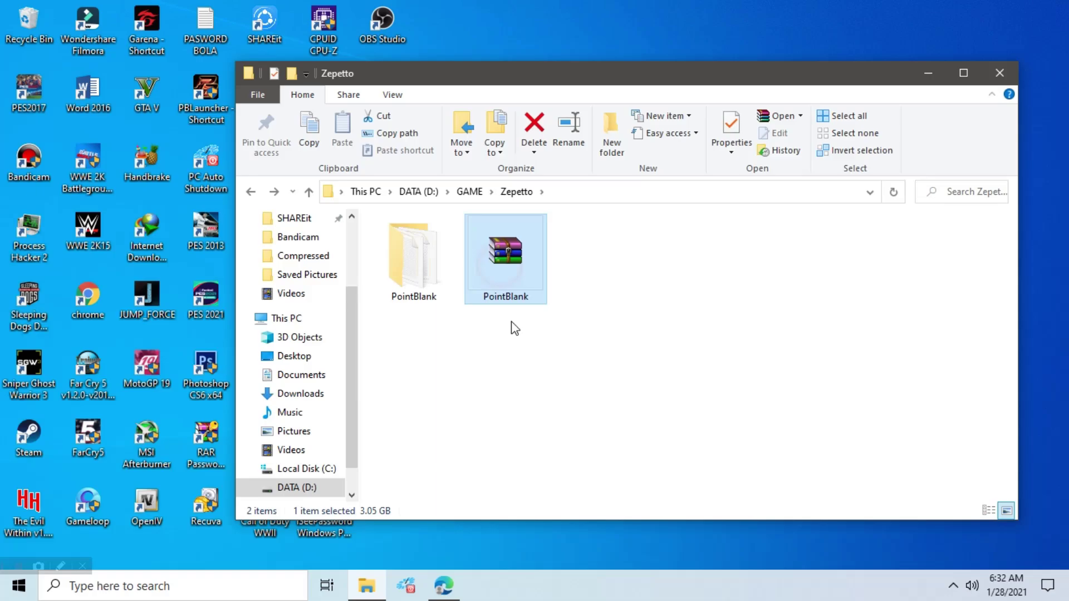
right_click(512, 267)
left_click(548, 557)
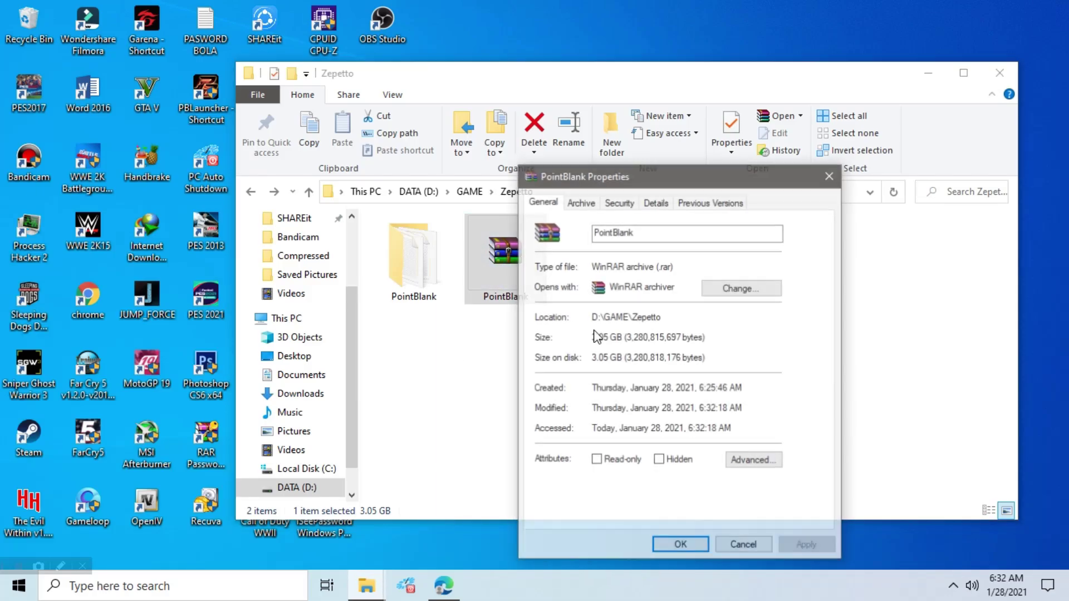
left_click_drag(624, 189, 618, 157)
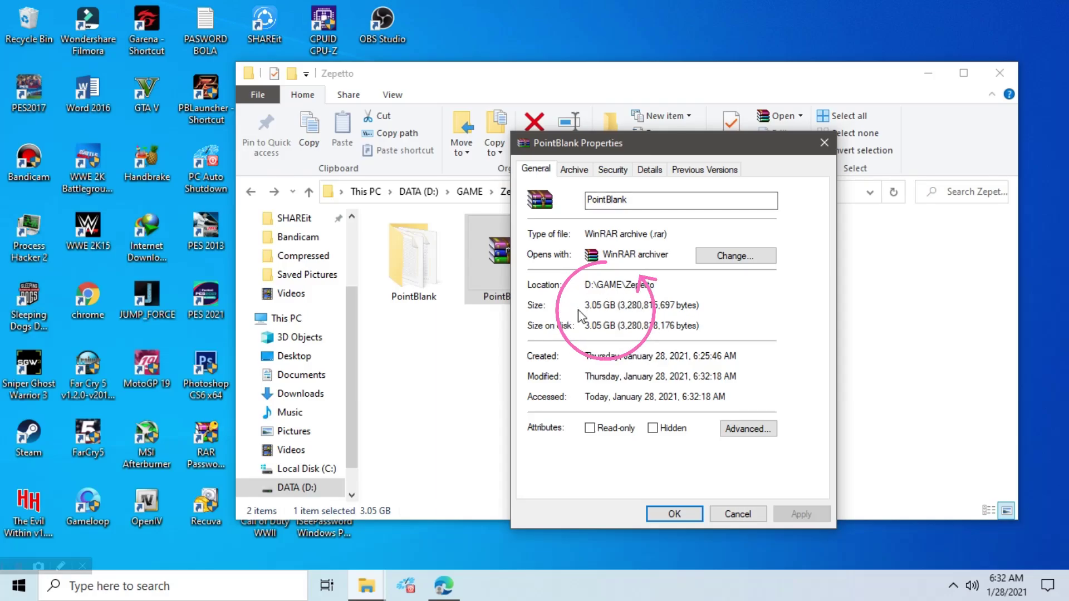
left_click_drag(669, 144, 683, 125)
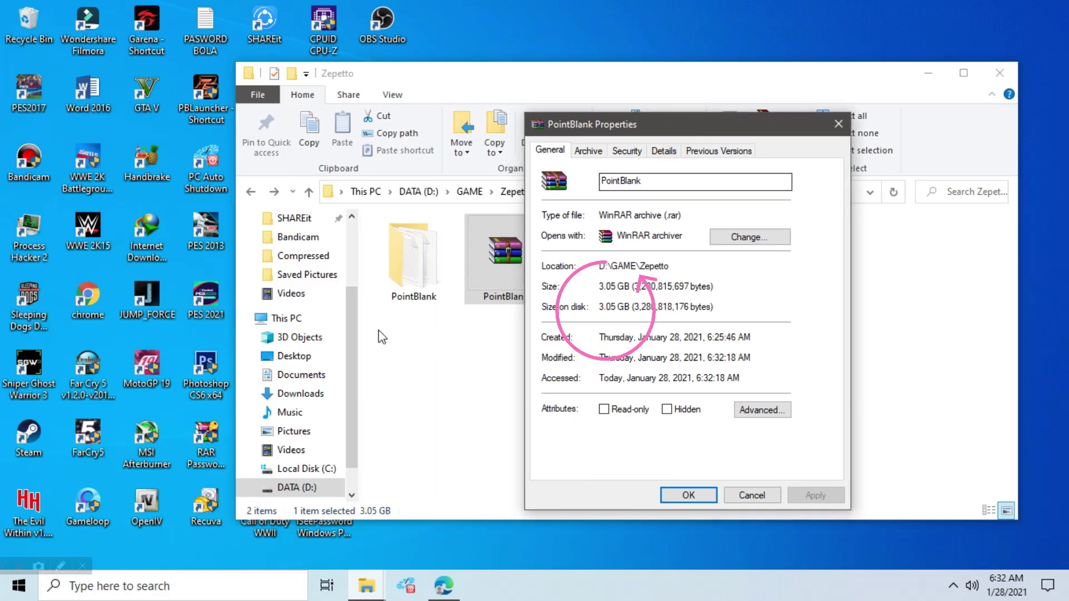
- Show the properties of the original PointBlank folder as well
key("Escape")
right_click(411, 274)
left_click(437, 554)
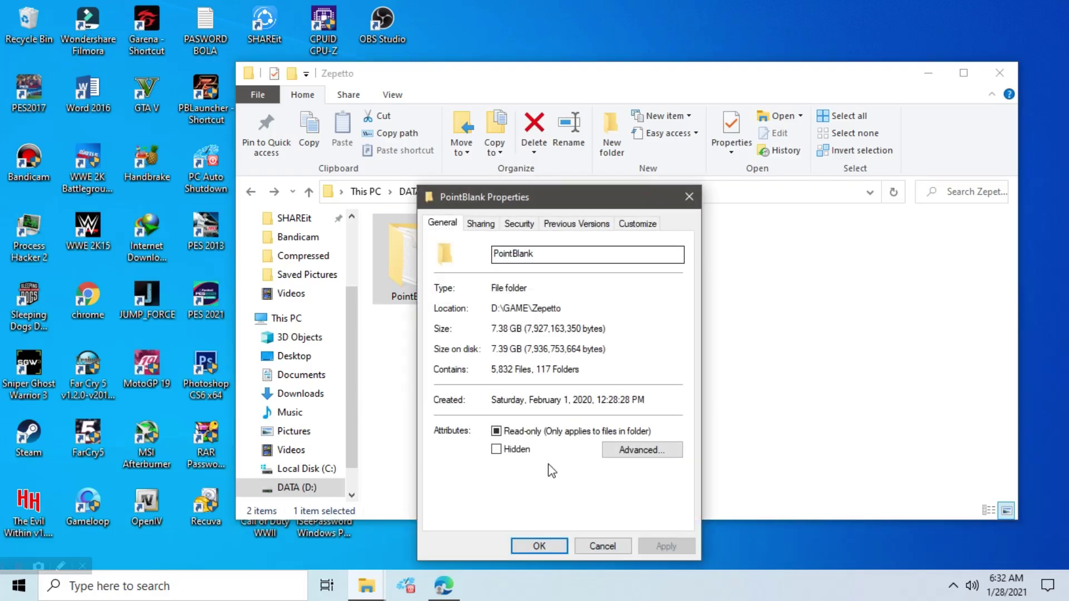
- Arrange the folder's and the archive's properties windows side by side to compare their sizes
mouse_move(366, 586)
left_click(490, 529)
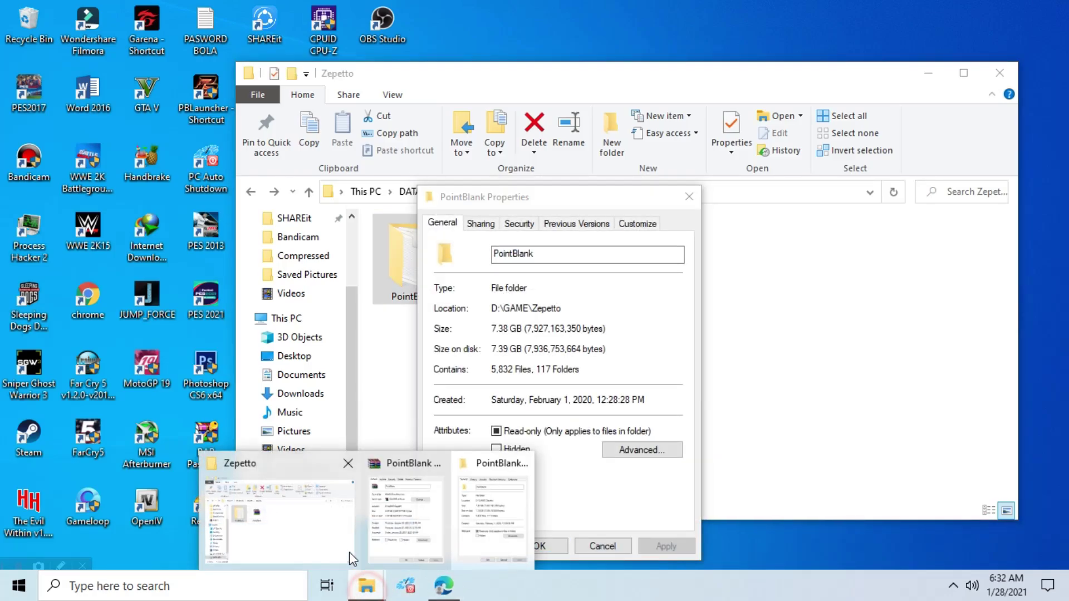
left_click(408, 527)
left_click_drag(672, 129, 839, 161)
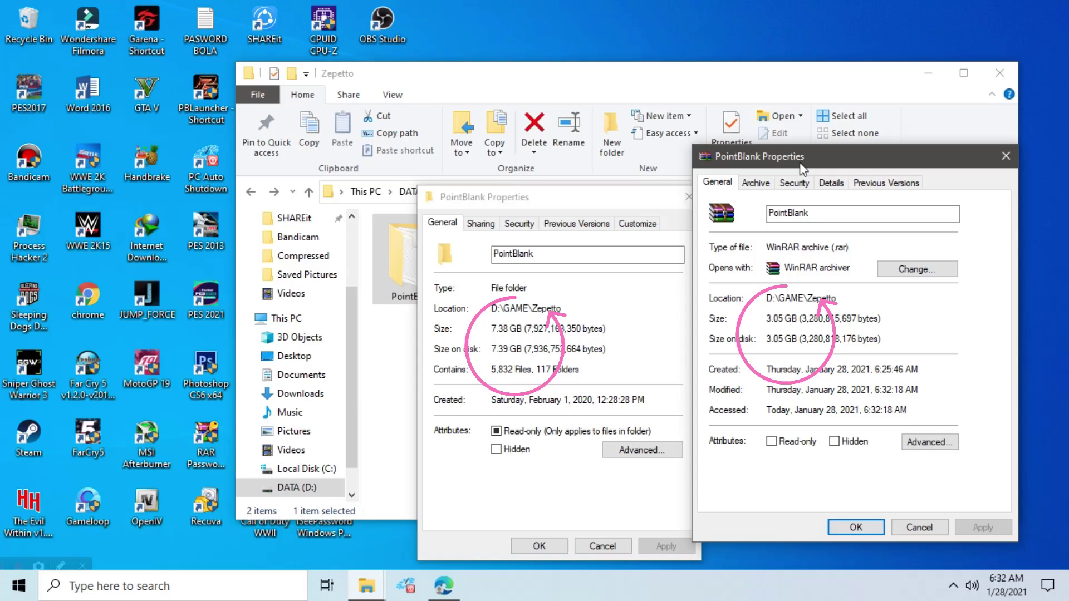
left_click_drag(800, 162, 802, 180)
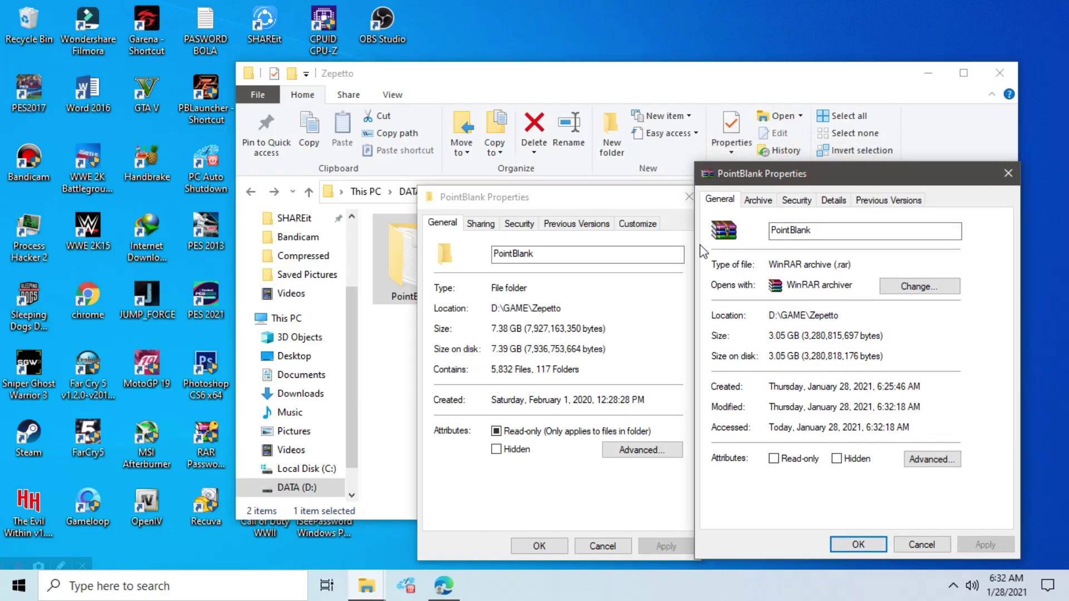
left_click_drag(616, 202, 549, 185)
left_click_drag(784, 179, 731, 189)
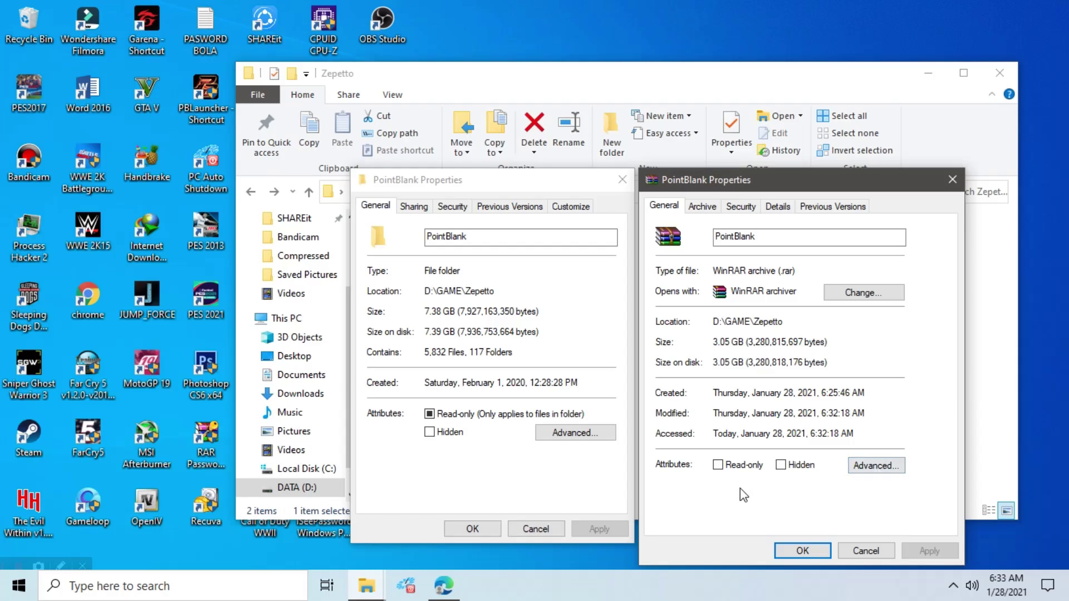
left_click(23, 561)
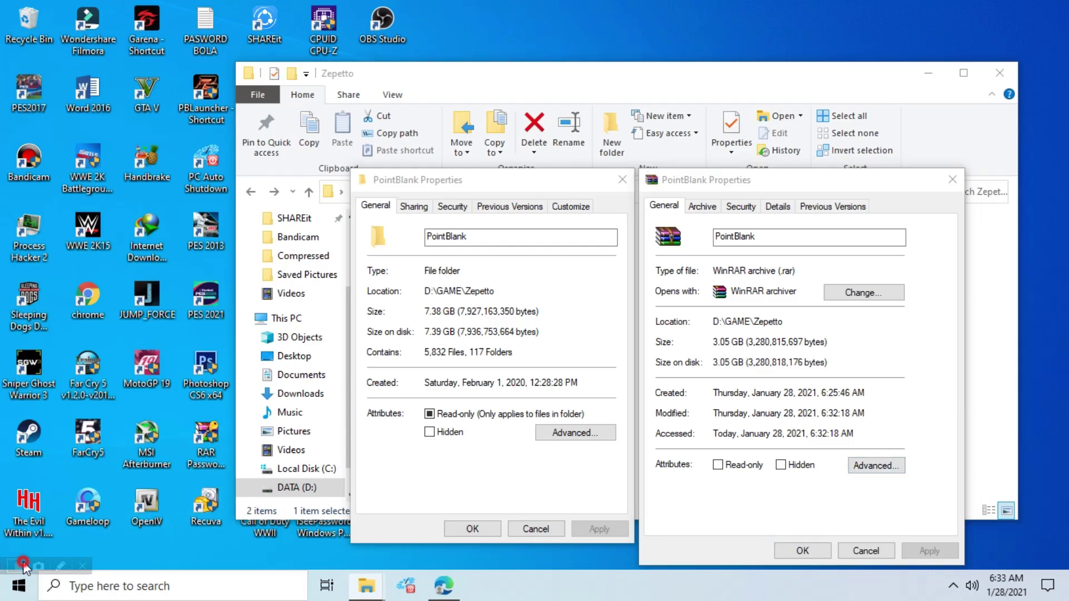